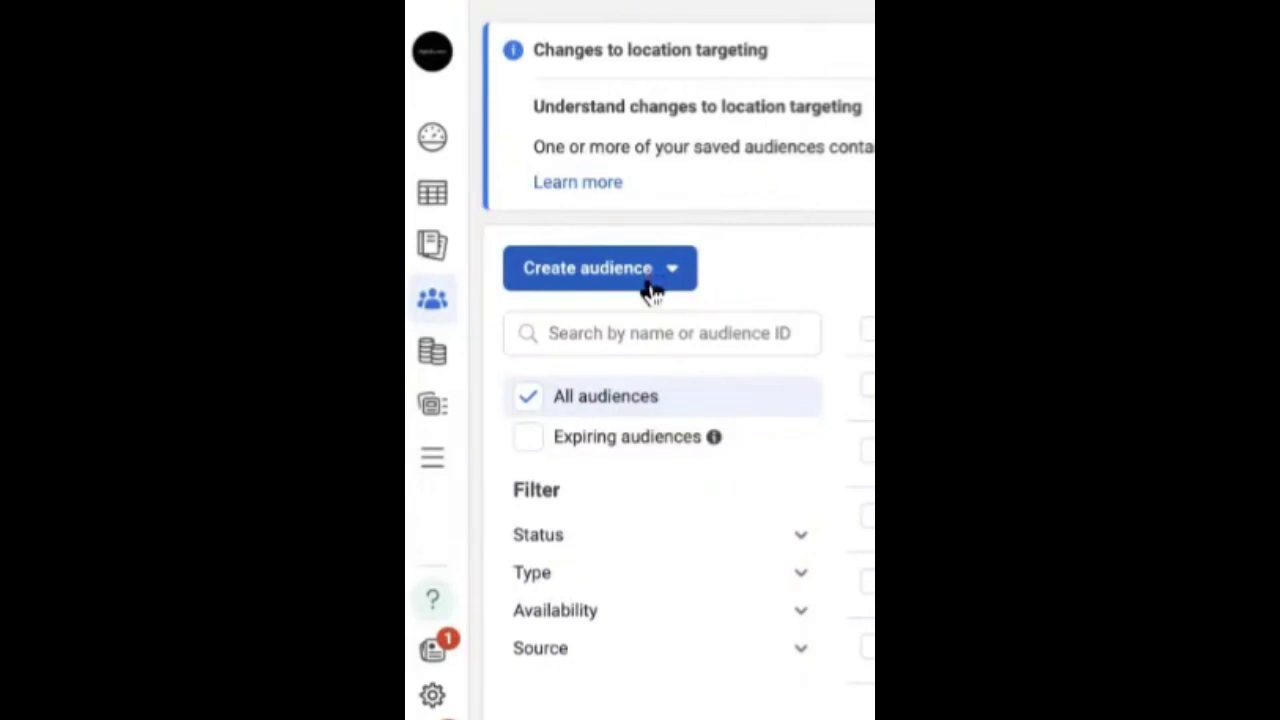
- Start creating a custom audience with Website as its source
left_click(650, 290)
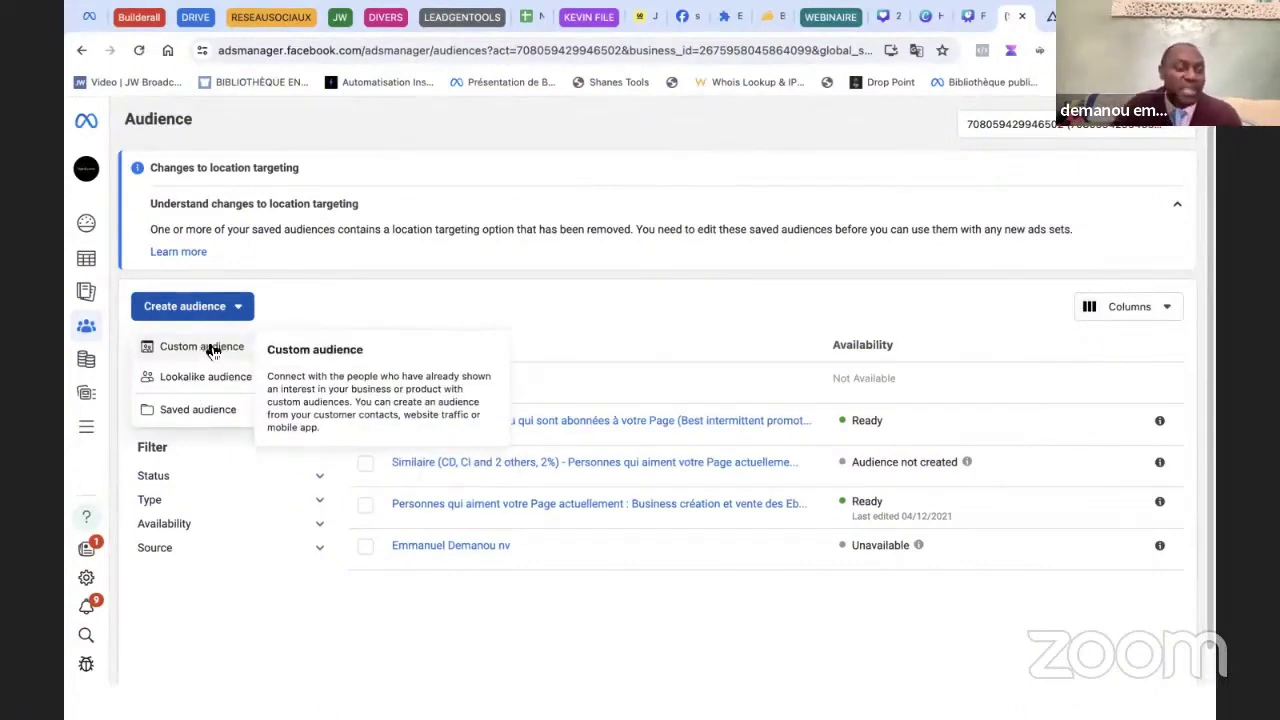
left_click(210, 347)
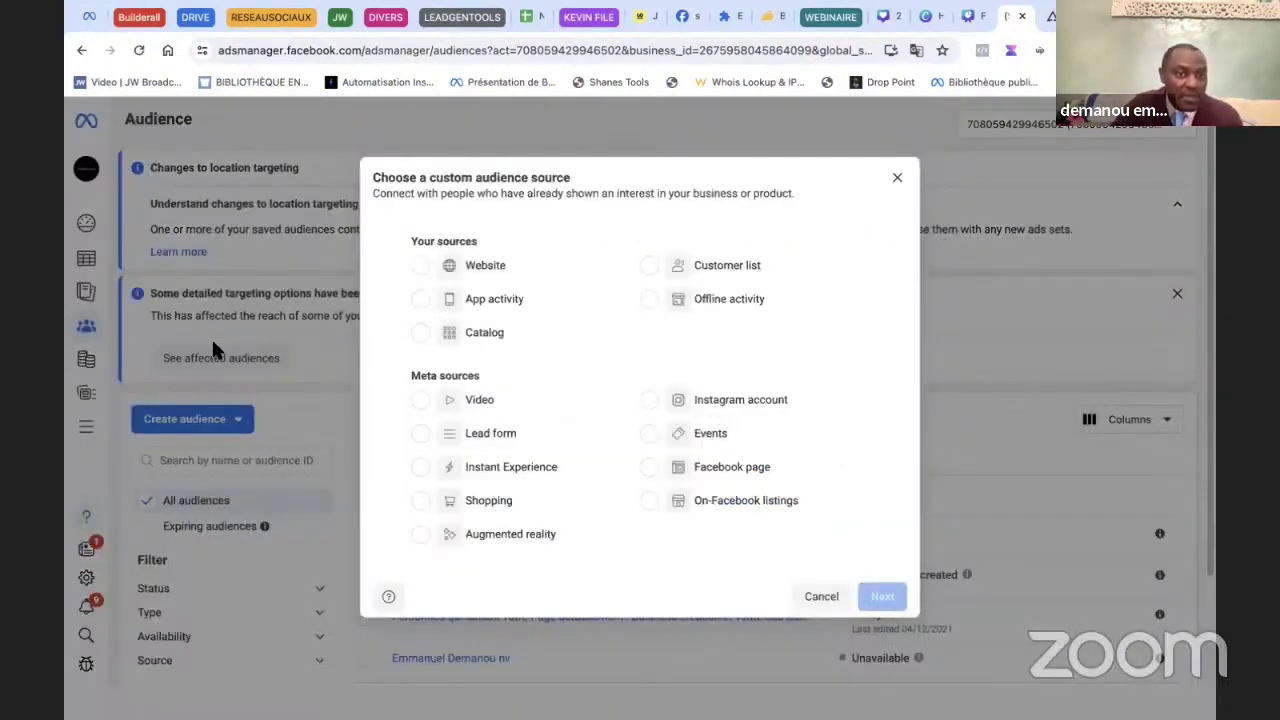
left_click(486, 266)
left_click(864, 594)
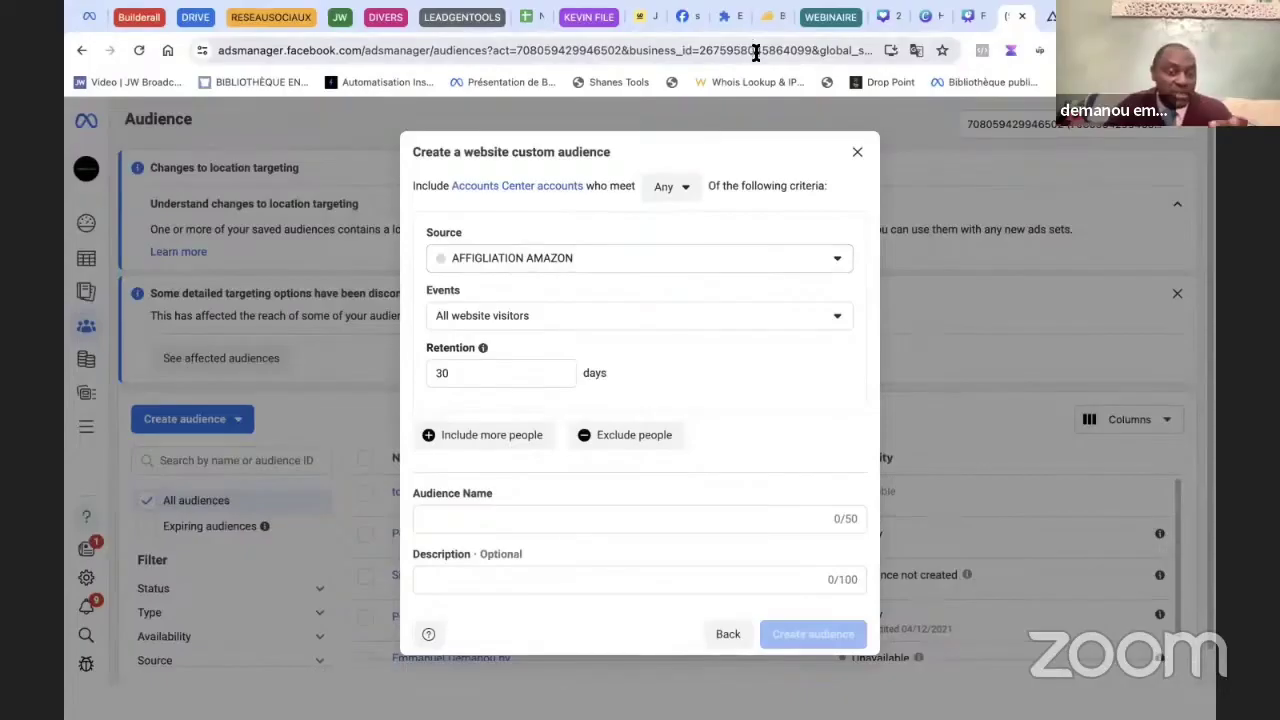
- Set the website audience's event to People who visited specific web pages, with the URL condition left as contains
left_click(560, 322)
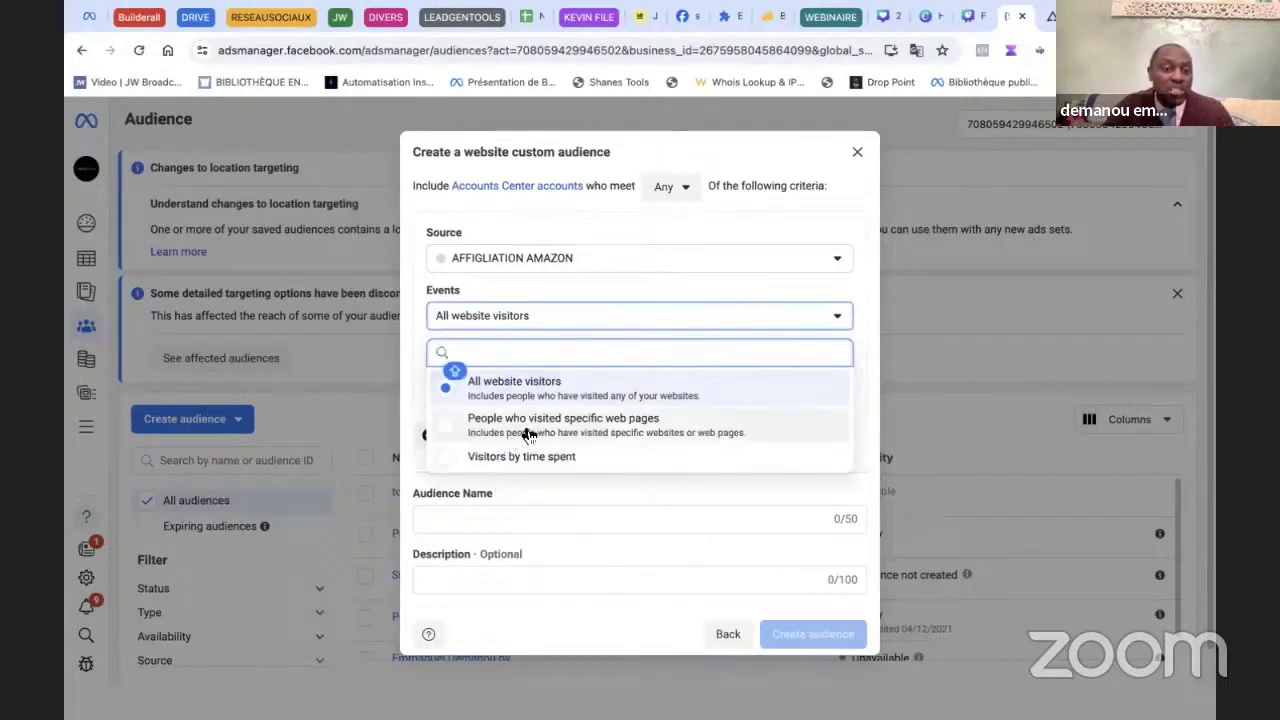
left_click(595, 430)
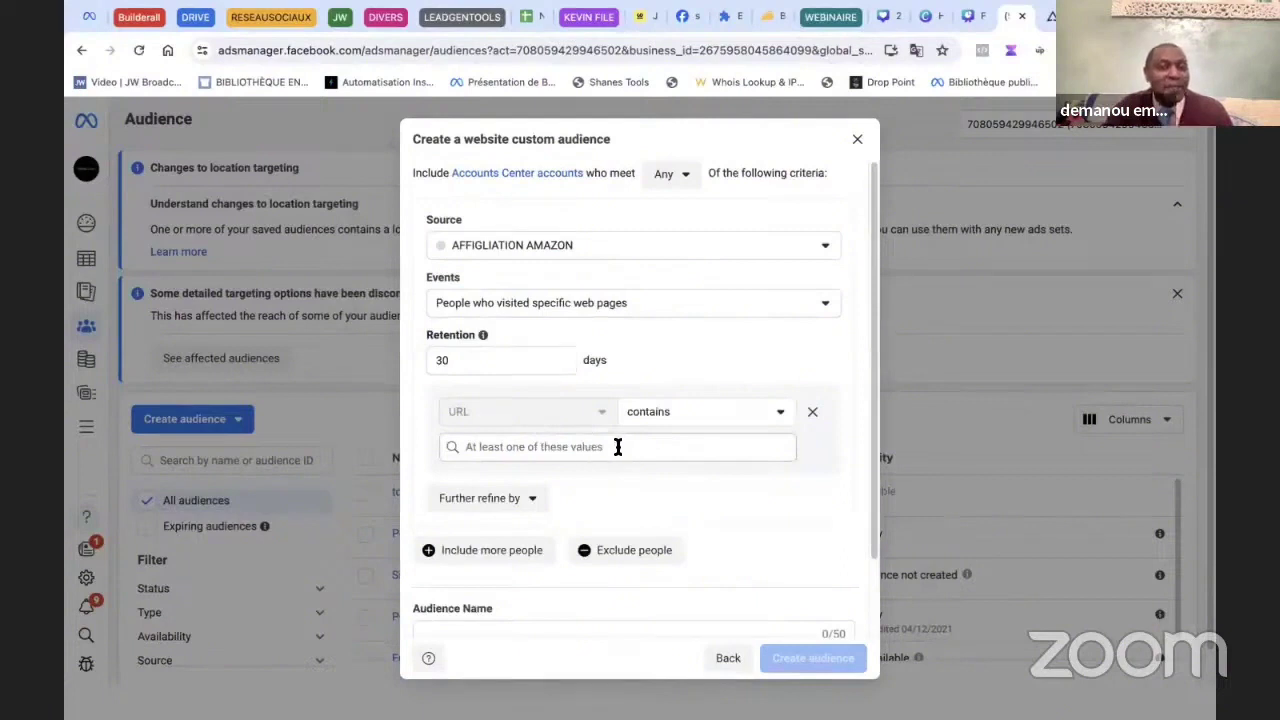
left_click(746, 413)
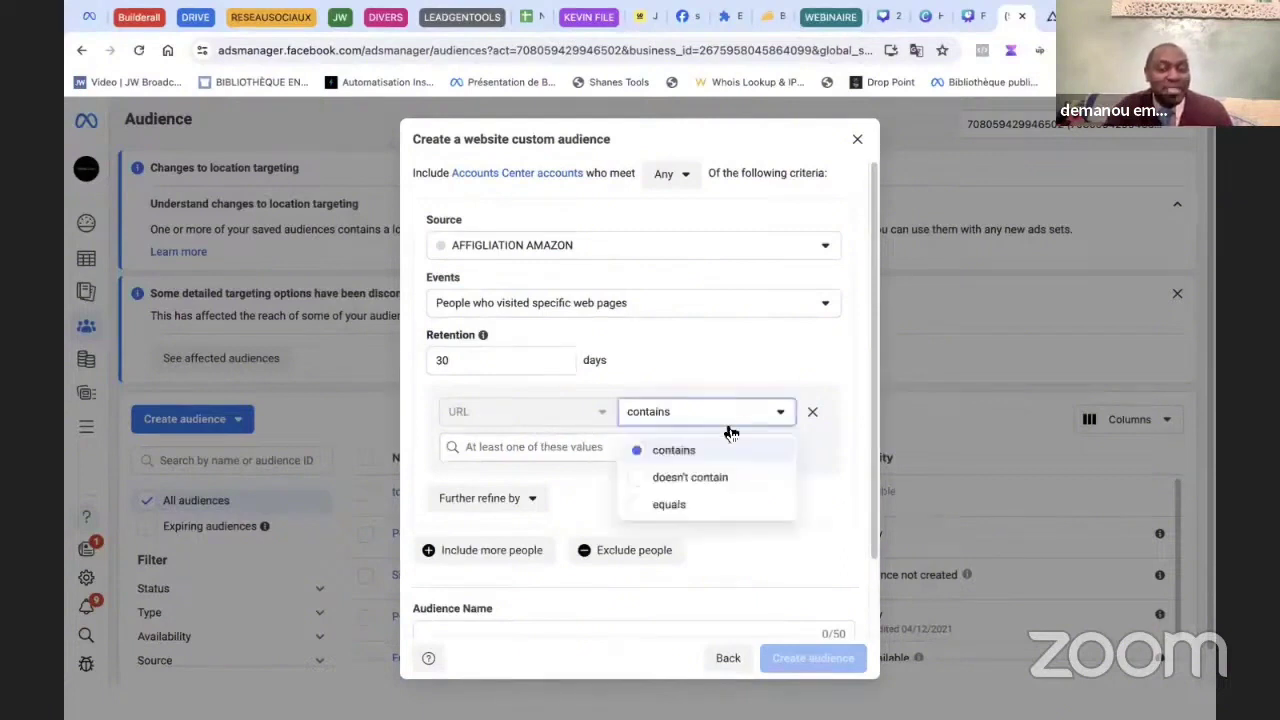
left_click(489, 453)
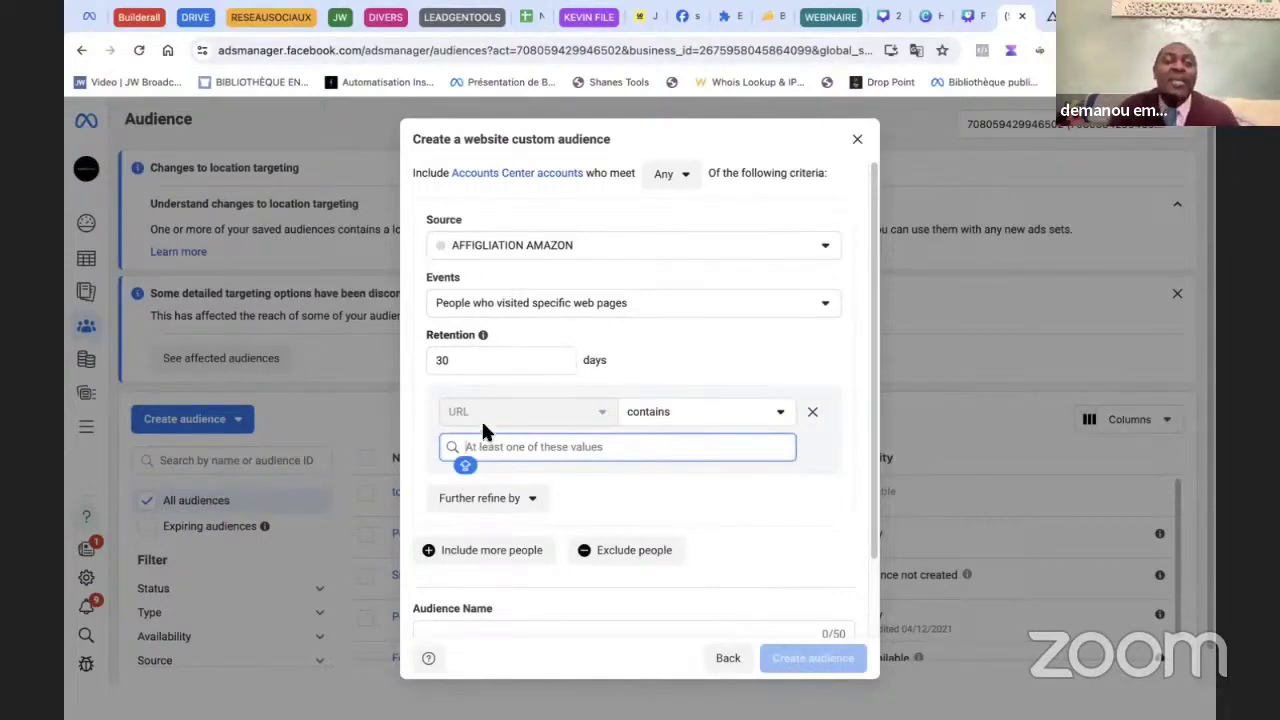
- Set the website audience's retention to 180 days, then close the form without creating the audience
left_click(514, 358)
key("BackSpace")
key("BackSpace")
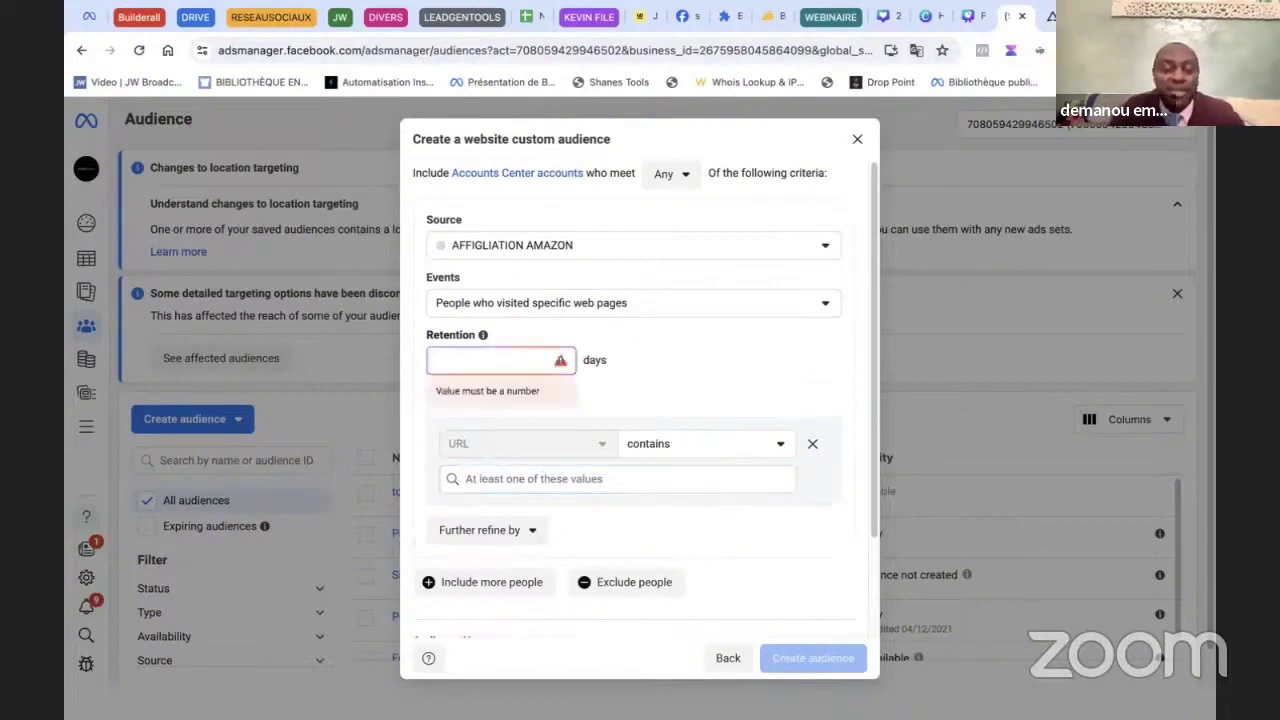
type("180")
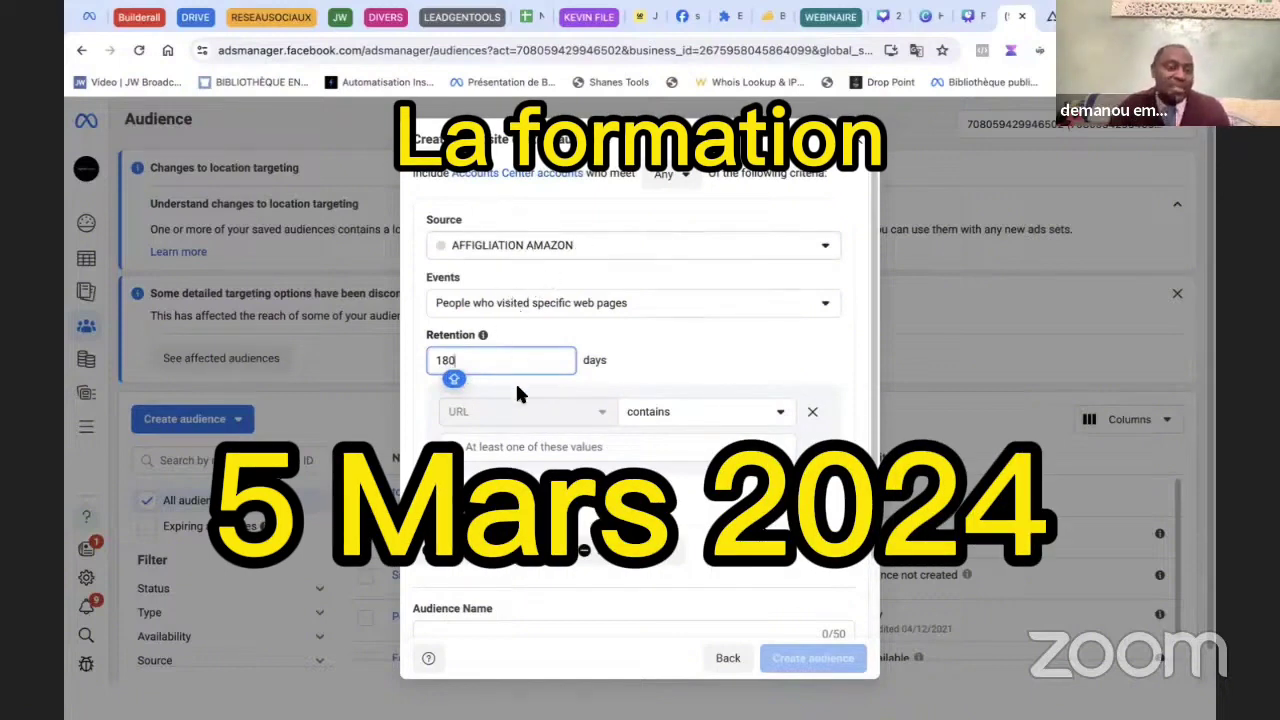
left_click(494, 618)
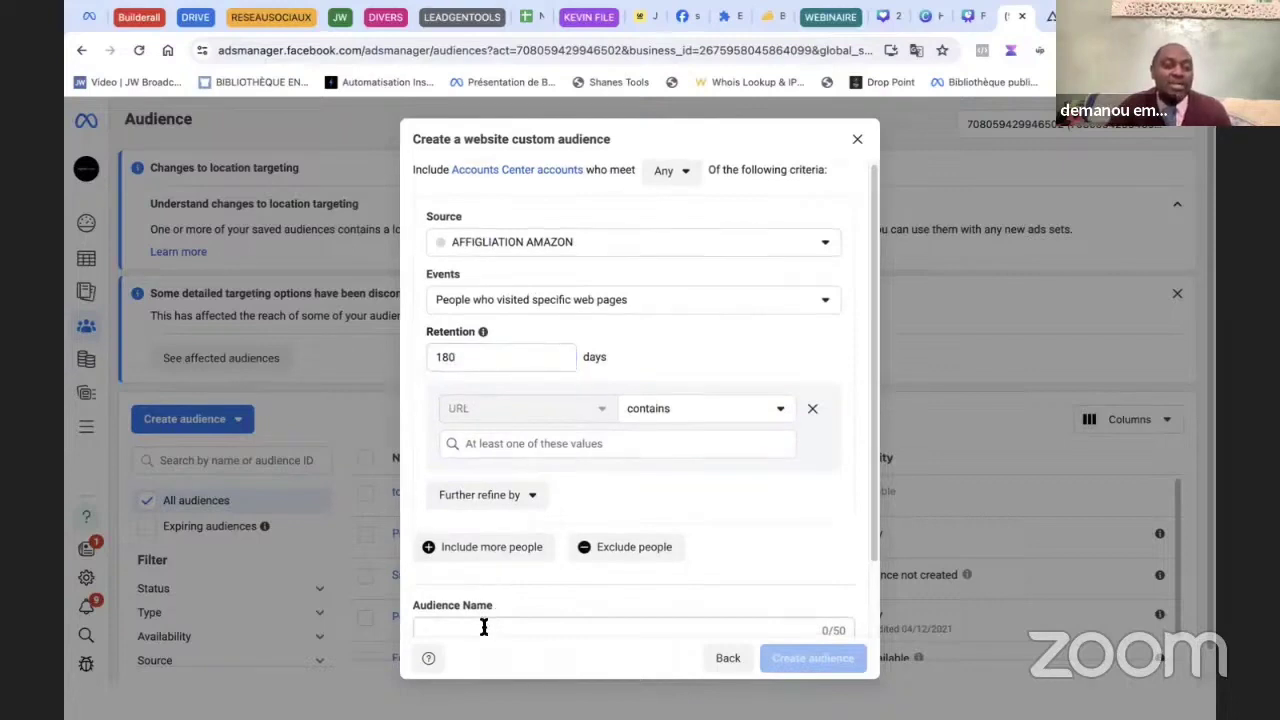
left_click(483, 626)
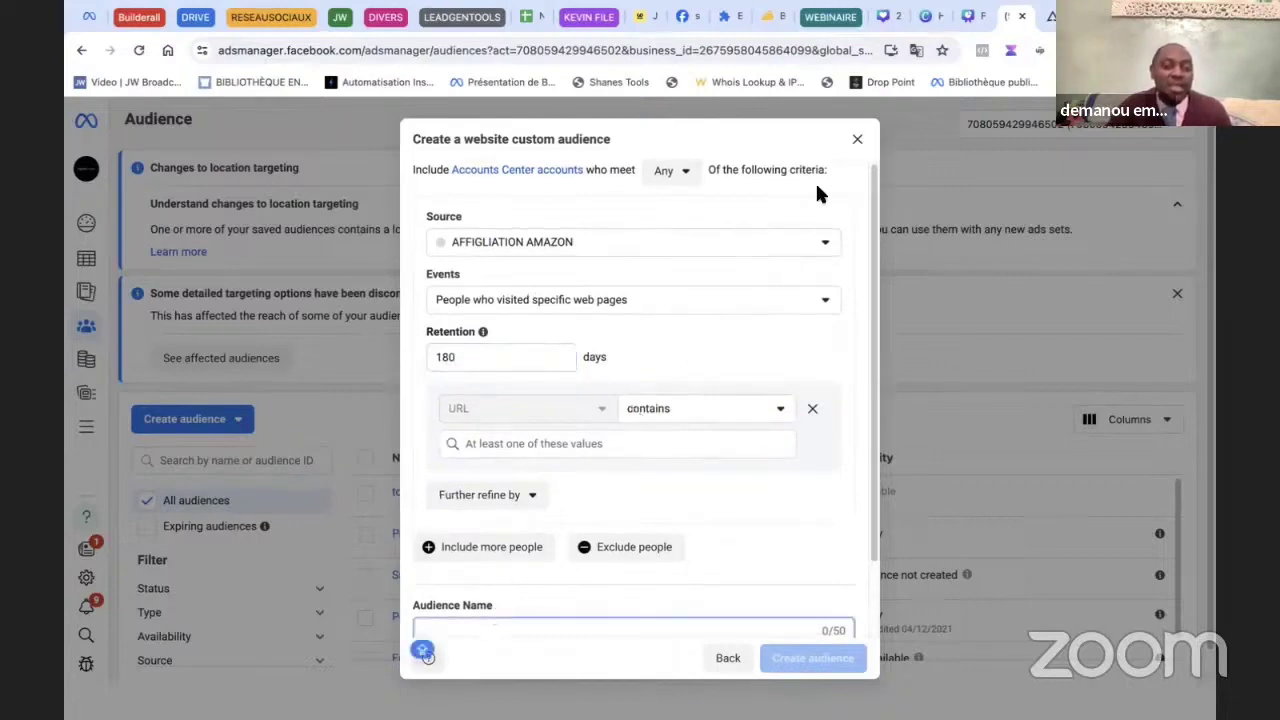
left_click(857, 141)
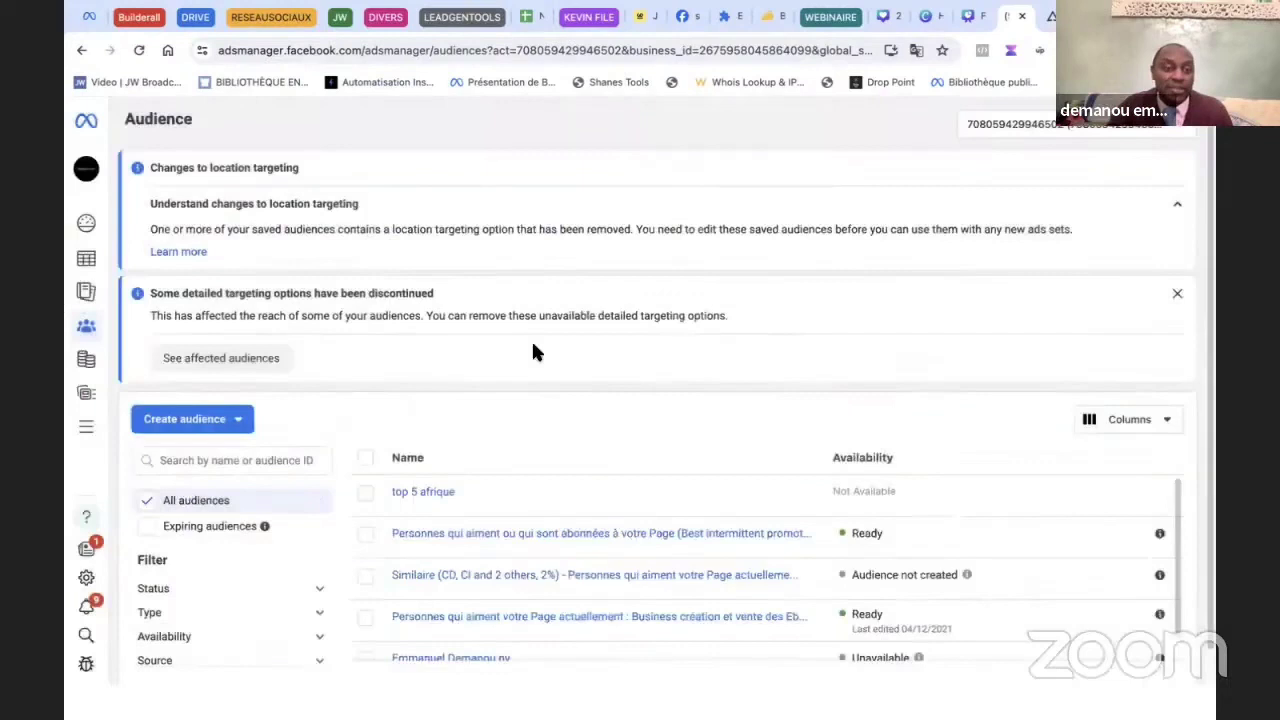
- Start creating a custom audience with Video as its source
left_click(238, 420)
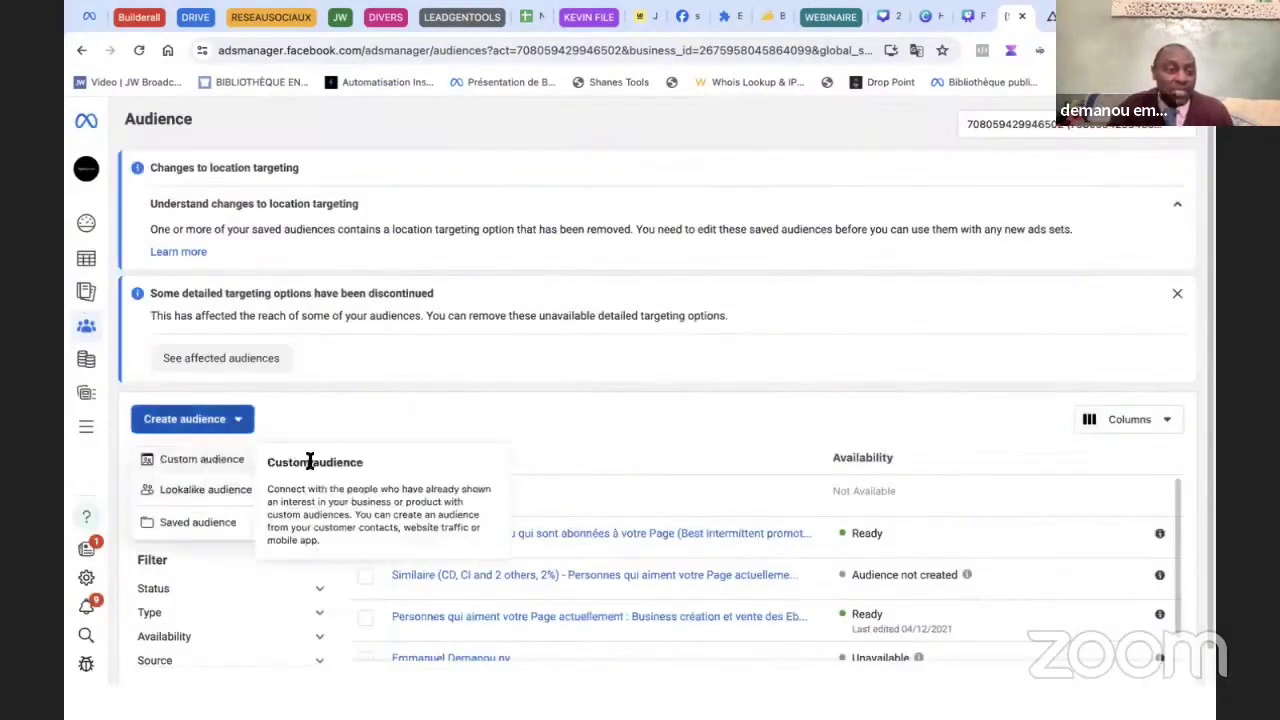
left_click(196, 461)
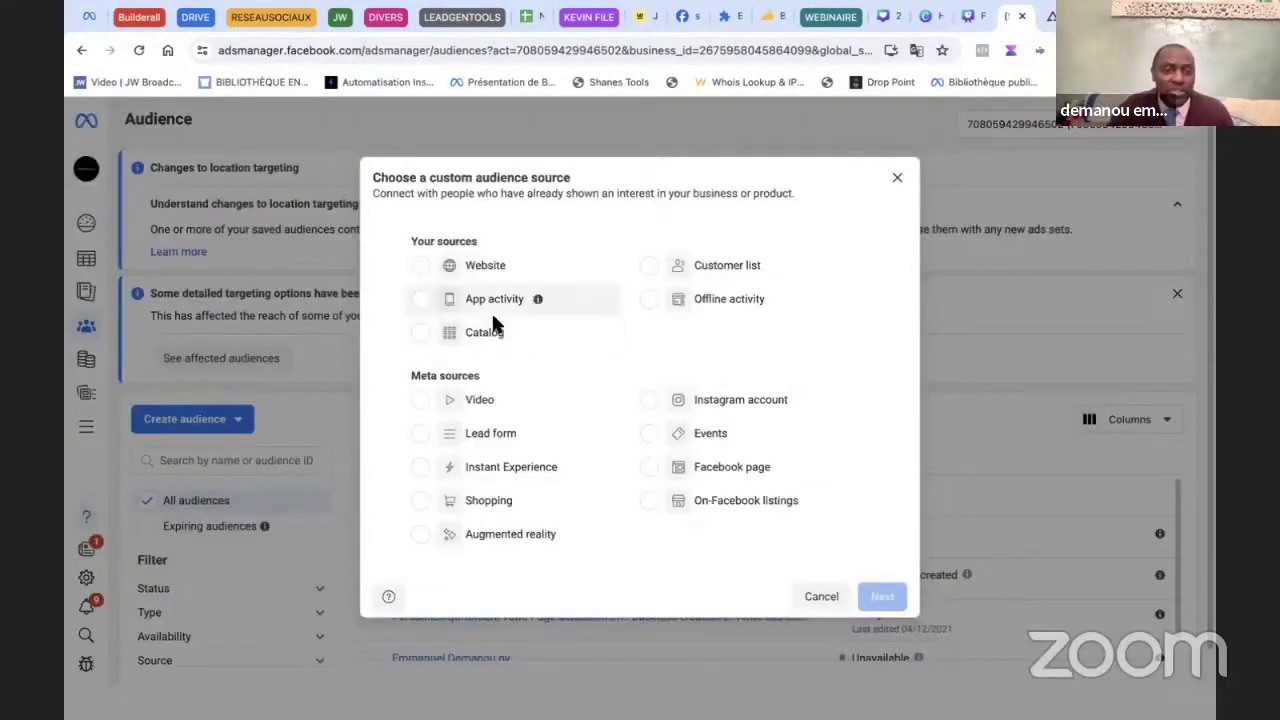
left_click(420, 400)
left_click(882, 596)
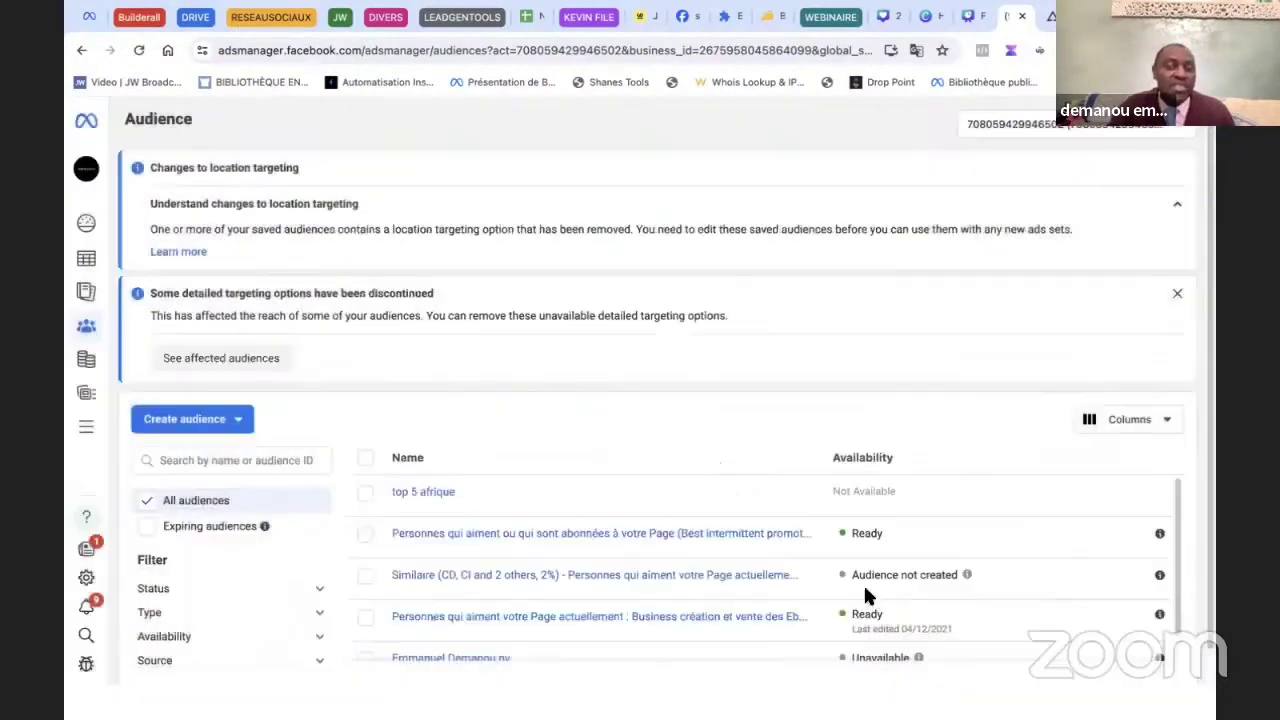
- Choose video engagement at 95%, 50% and 25% watched, remove the 25% criterion, and discard the audience
left_click(484, 296)
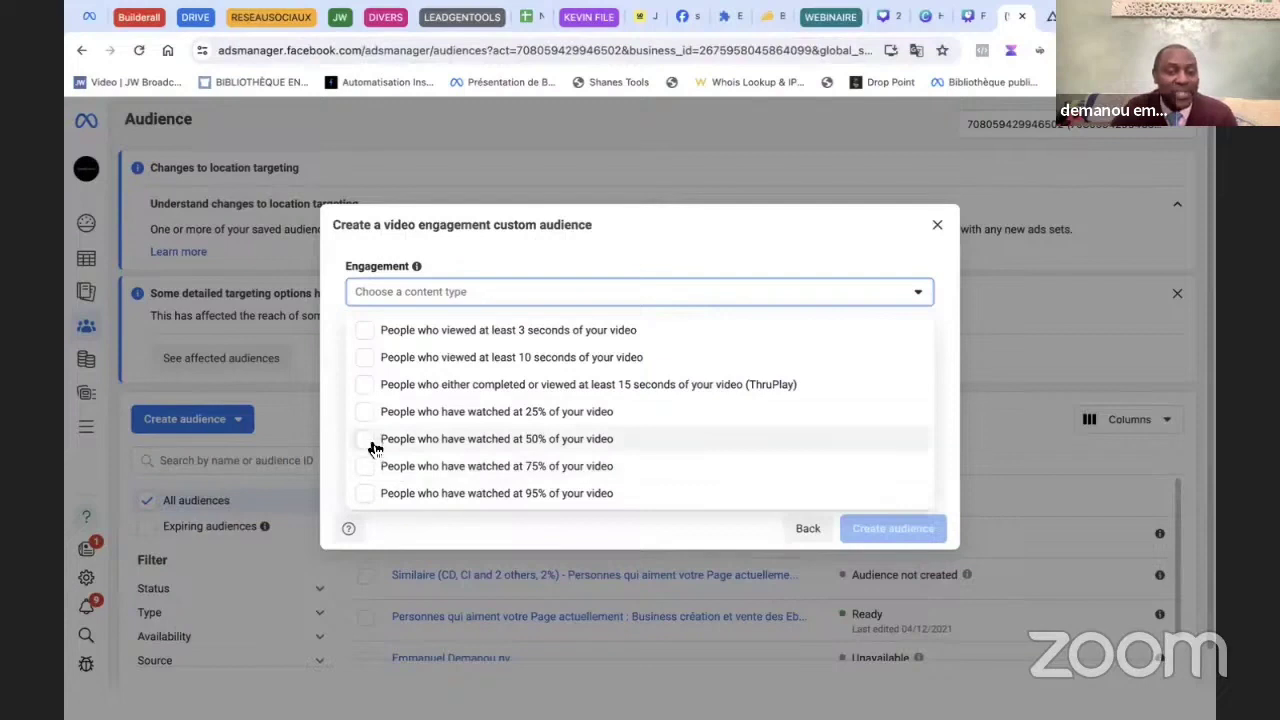
left_click(362, 505)
left_click(362, 505)
left_click(363, 503)
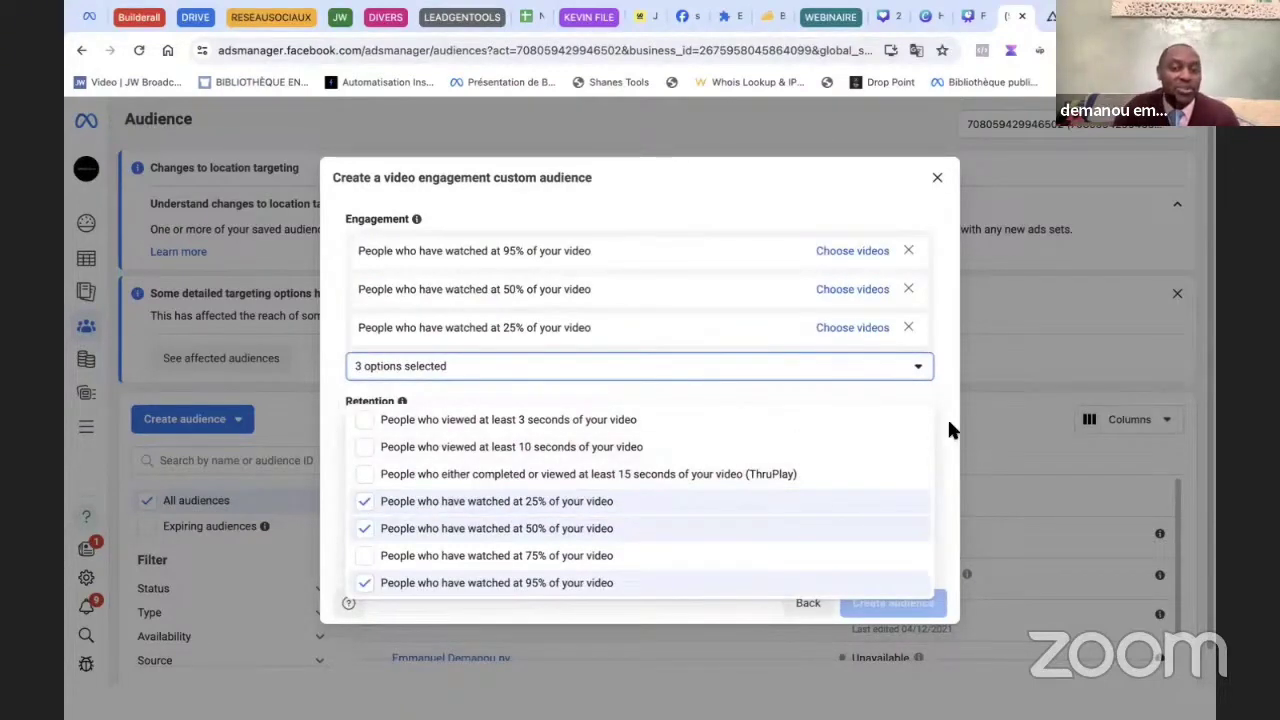
left_click(896, 372)
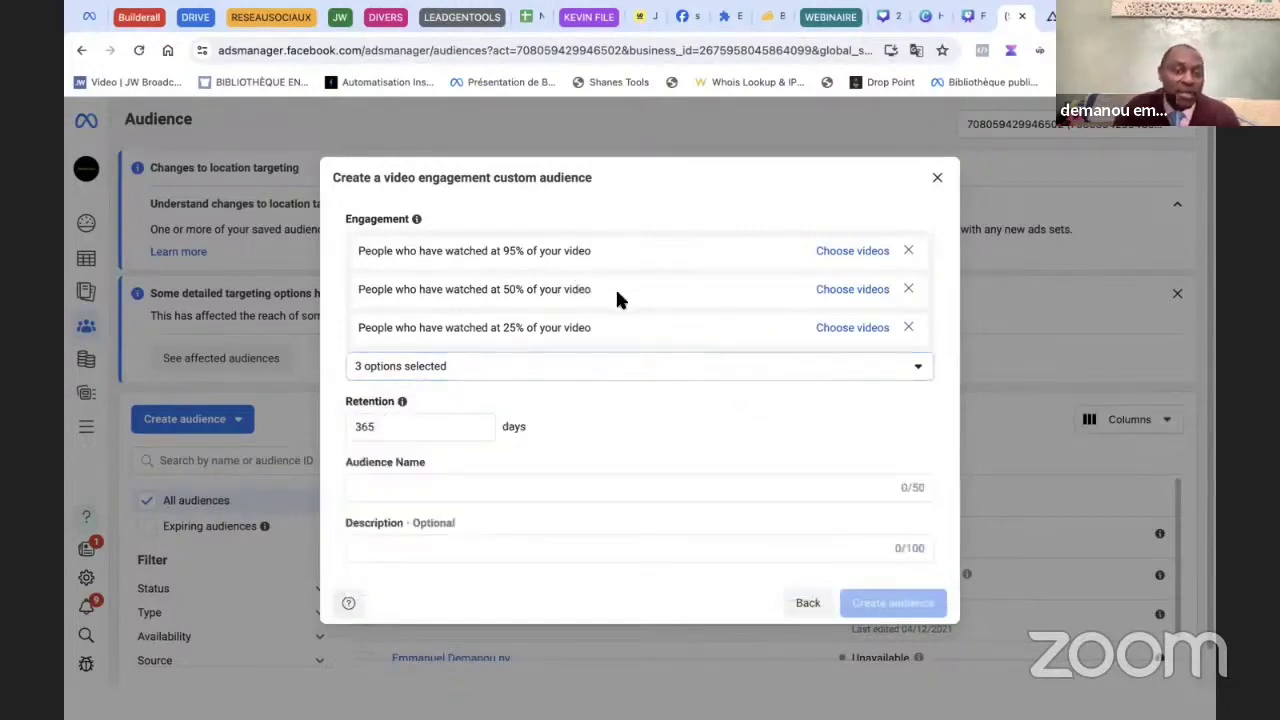
left_click(908, 327)
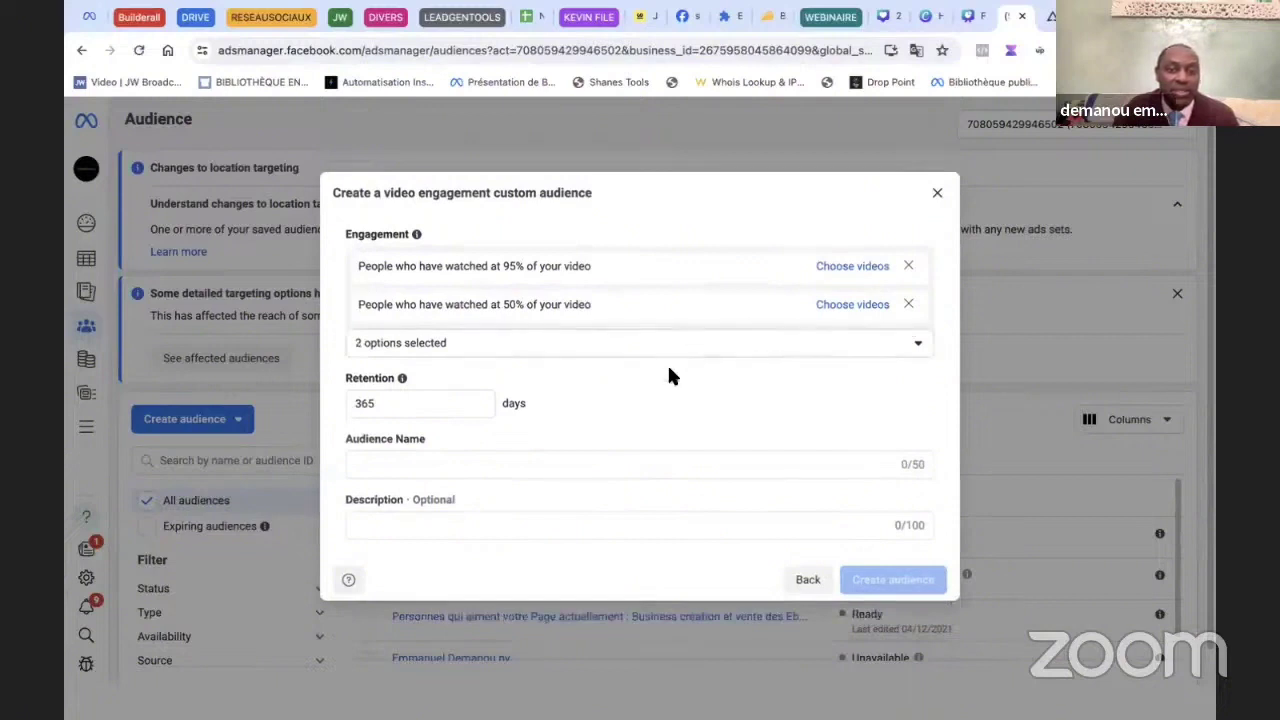
key("Escape")
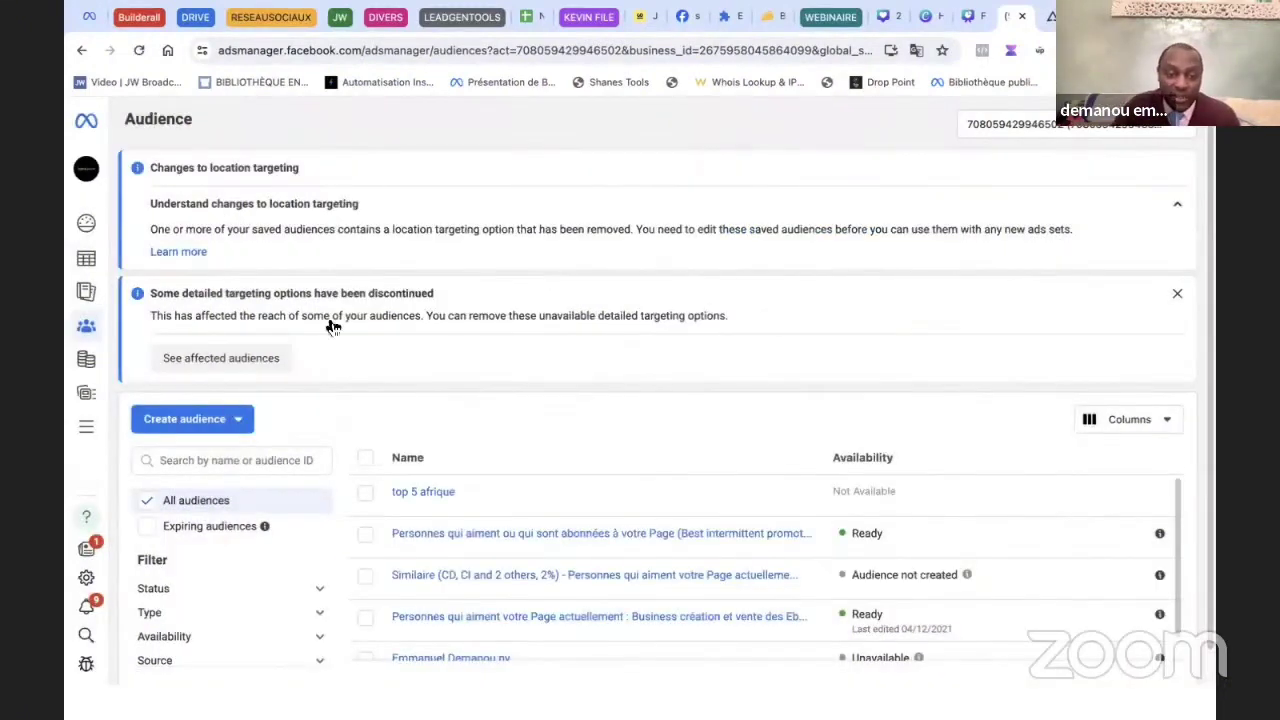
- Start a custom audience with Facebook page as its source, examine the page event options, and close the form
left_click(225, 433)
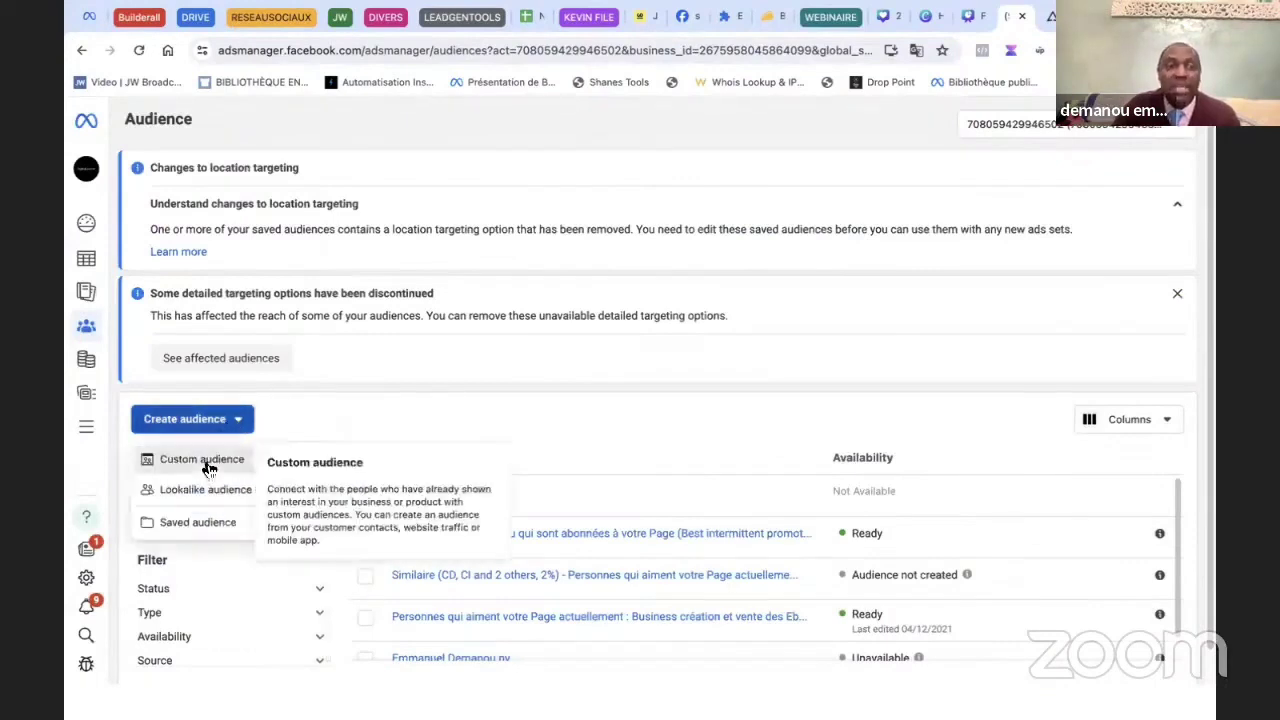
left_click(205, 461)
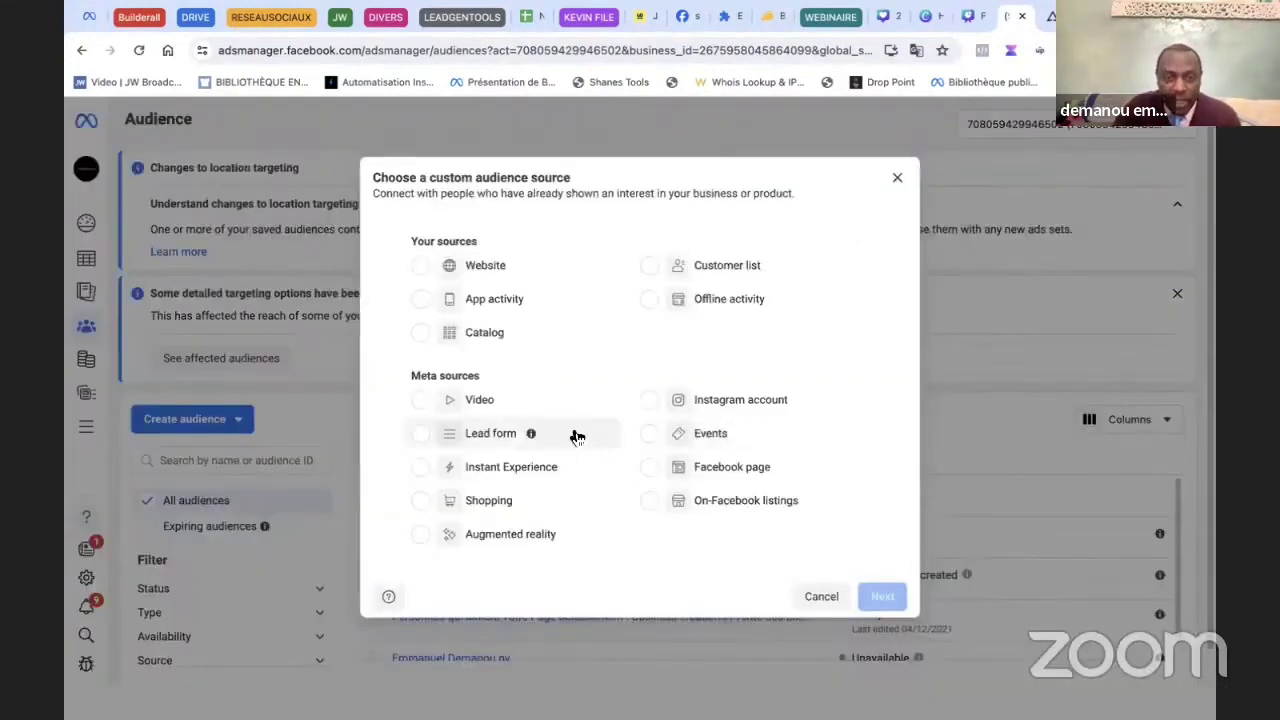
left_click(651, 470)
left_click(882, 596)
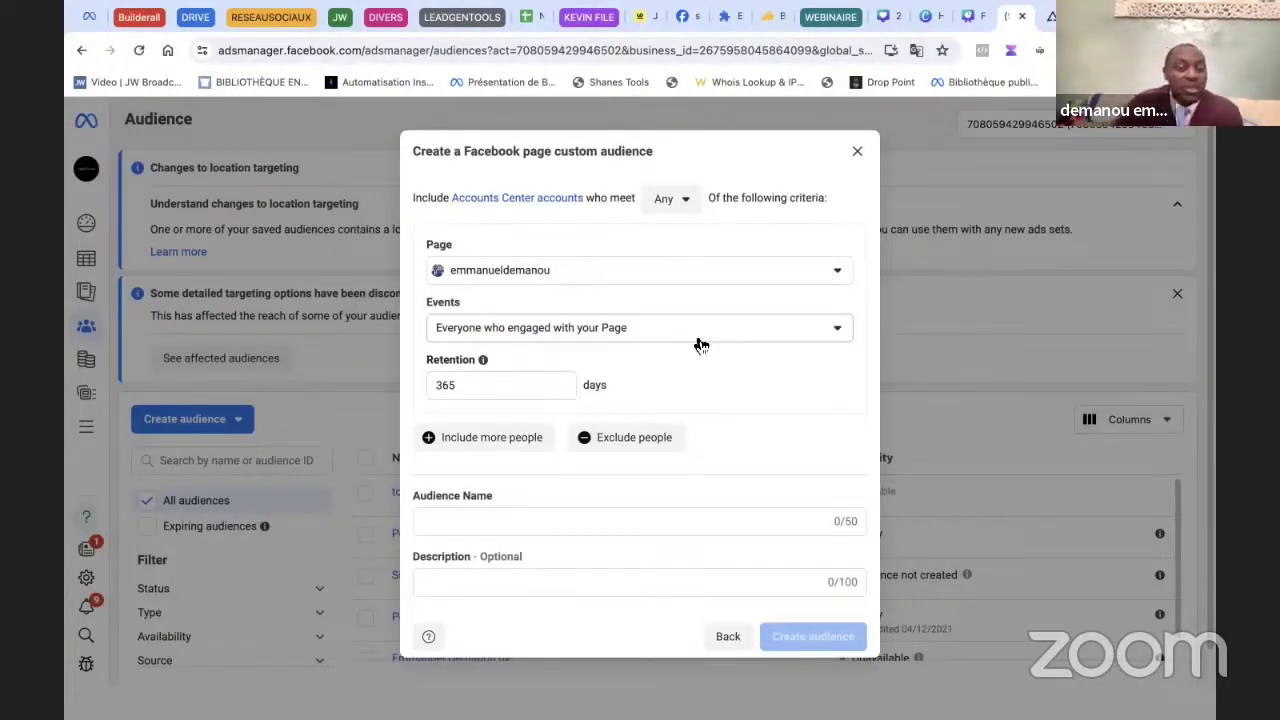
left_click(700, 340)
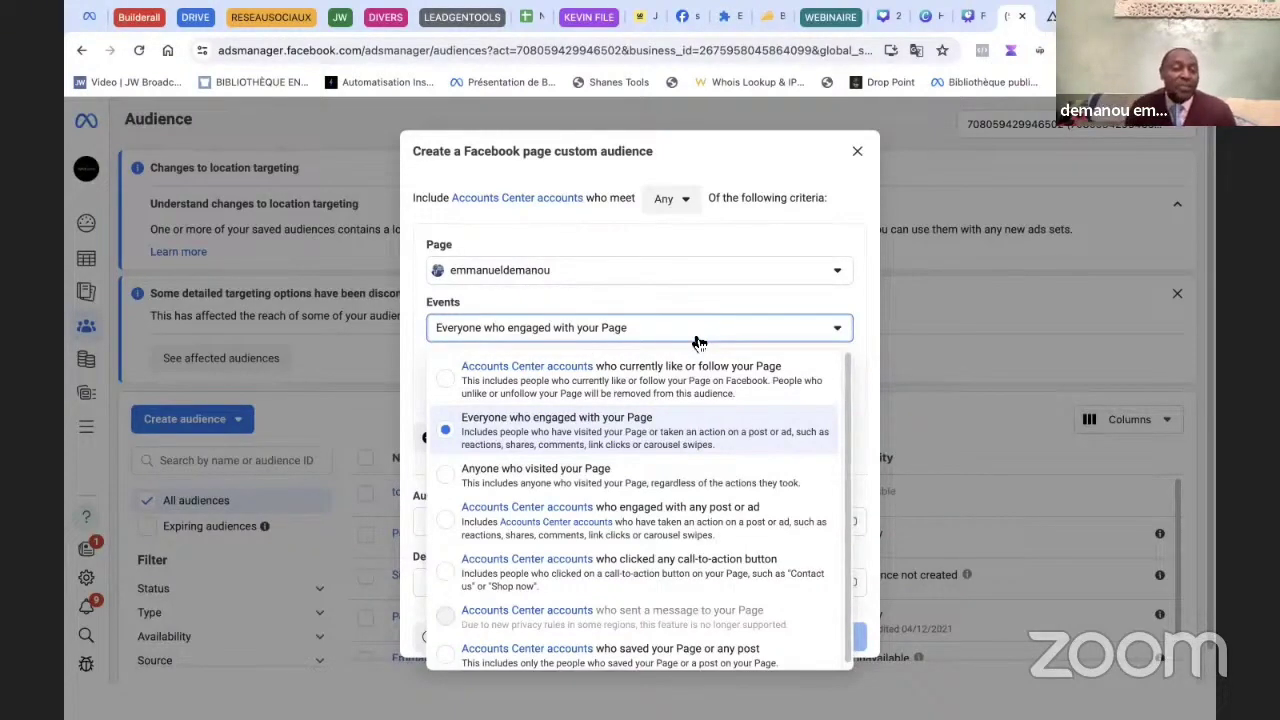
left_click(747, 285)
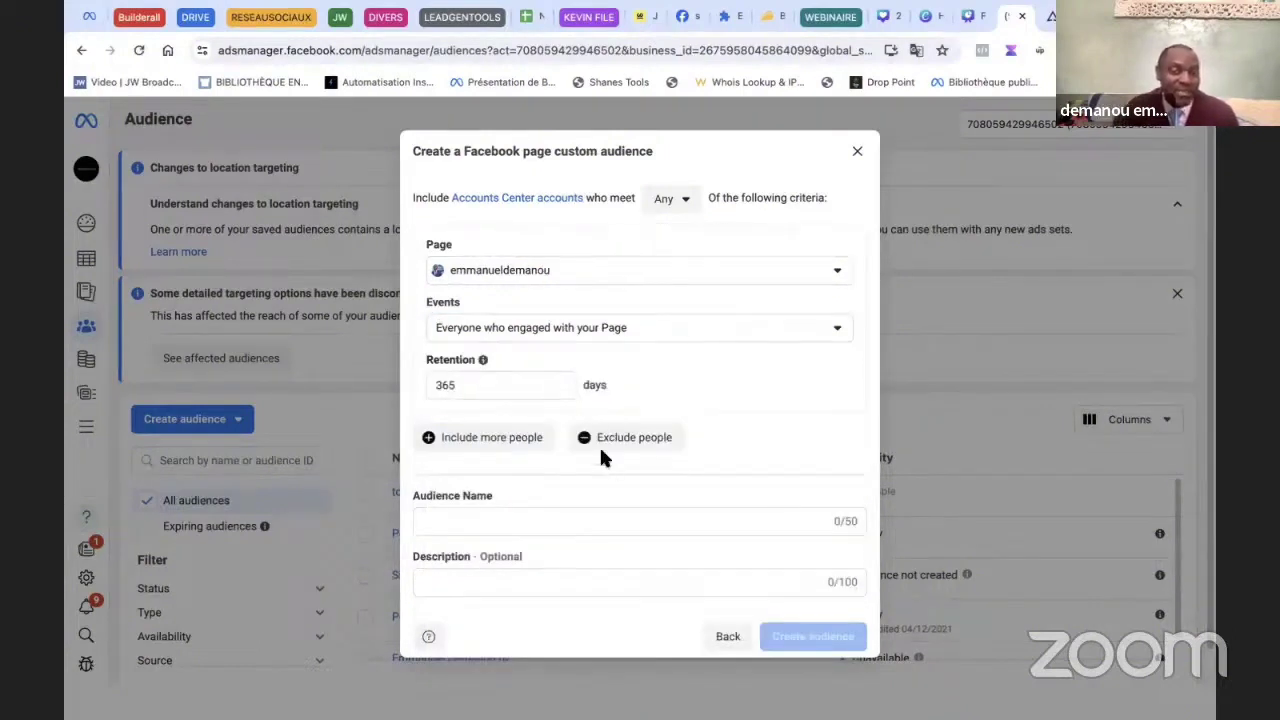
left_click(857, 151)
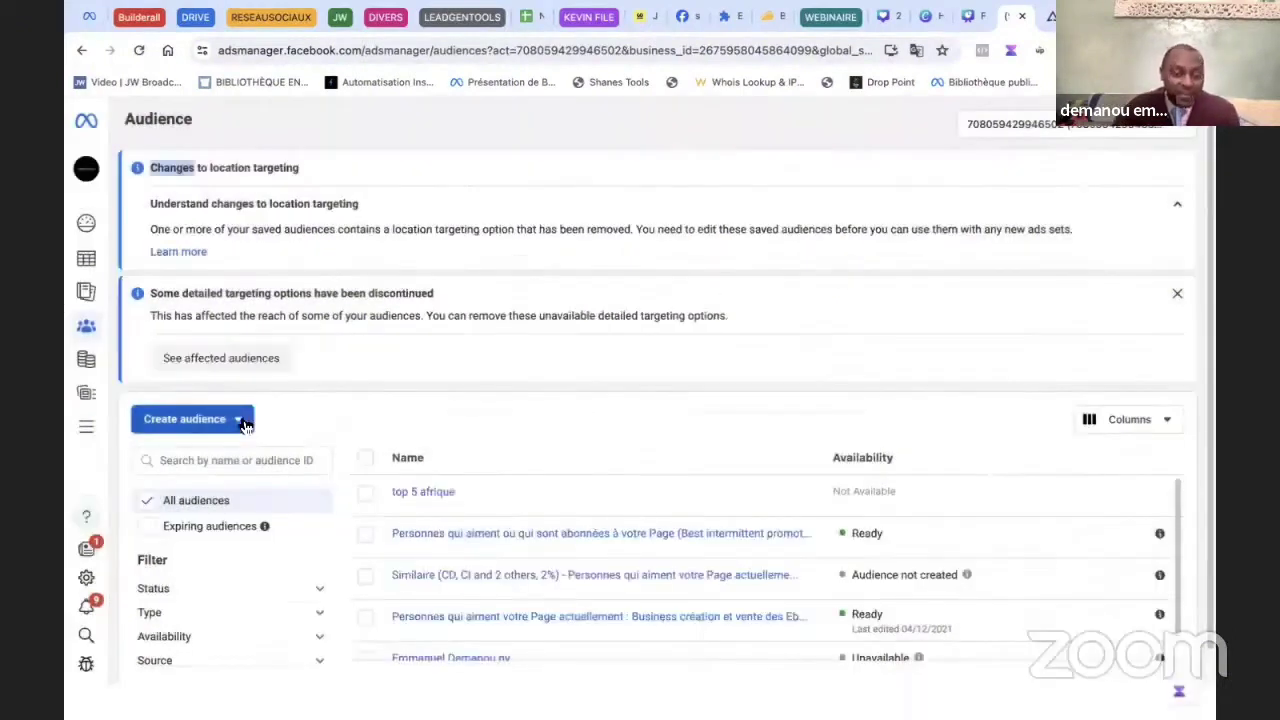
- Start a lookalike audience from the AFFIGLIATION AMAZON source, look at the new source options, and discard it
left_click(241, 421)
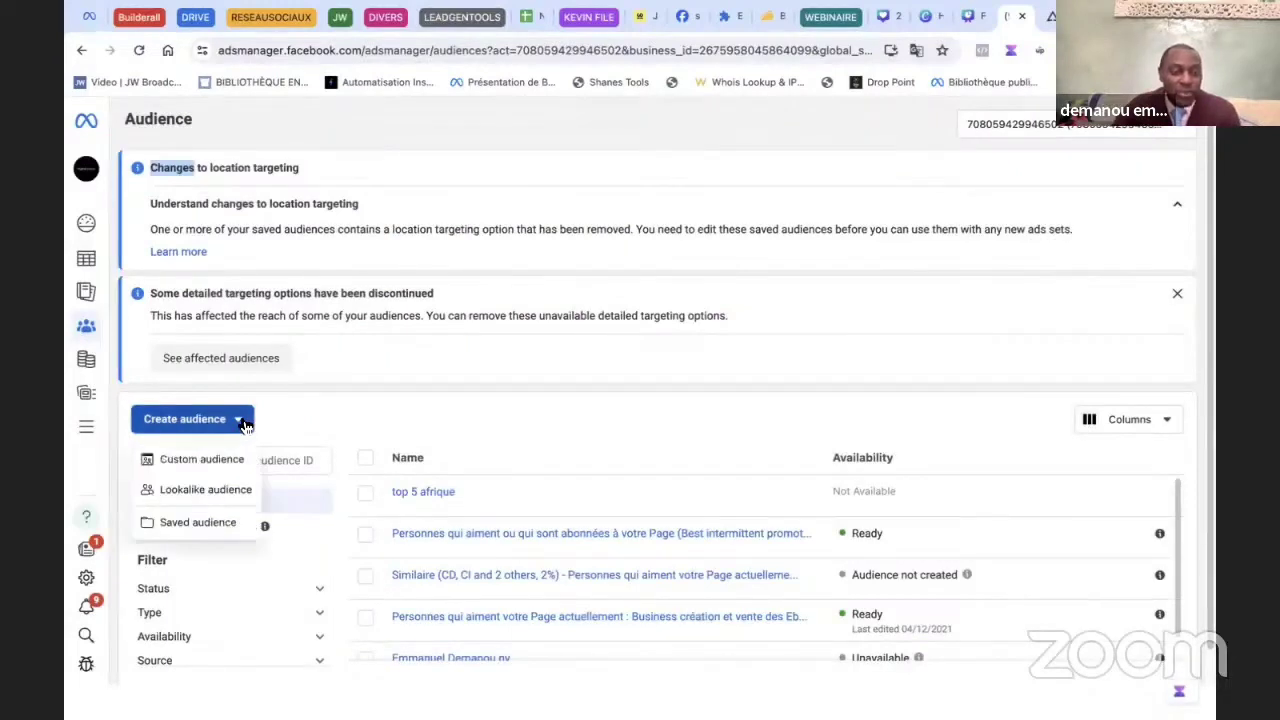
left_click(205, 489)
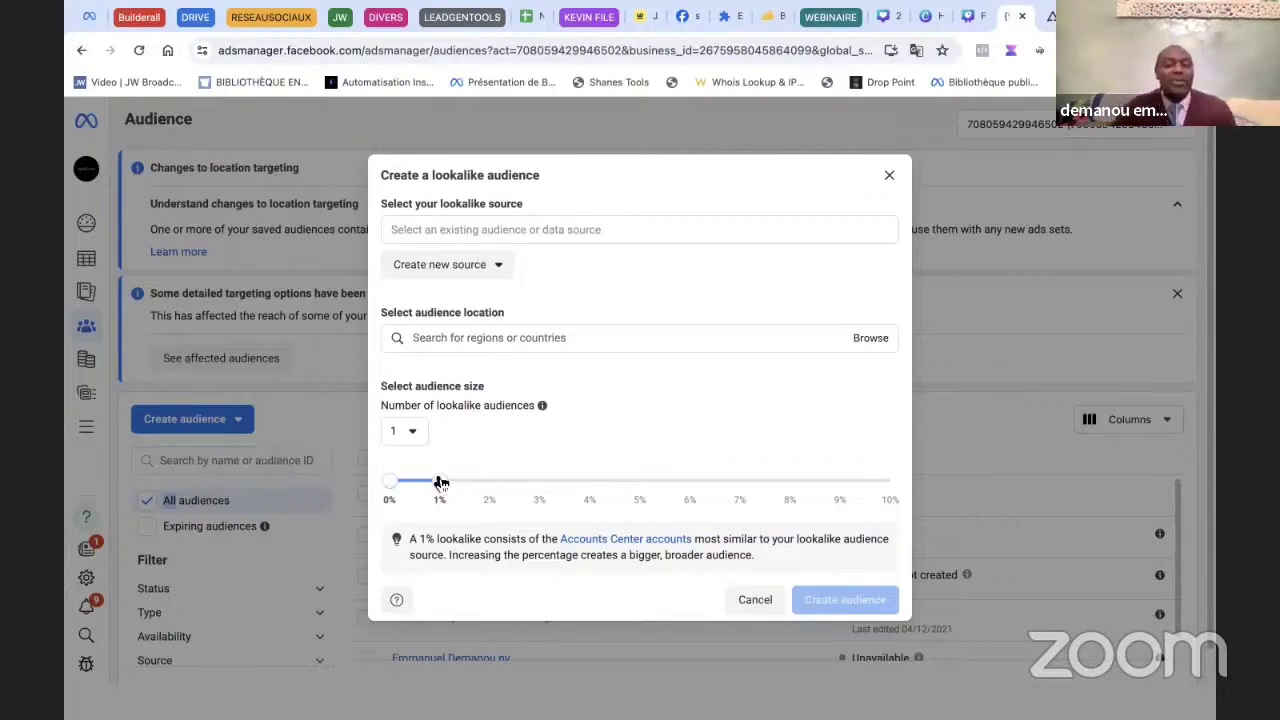
left_click(491, 229)
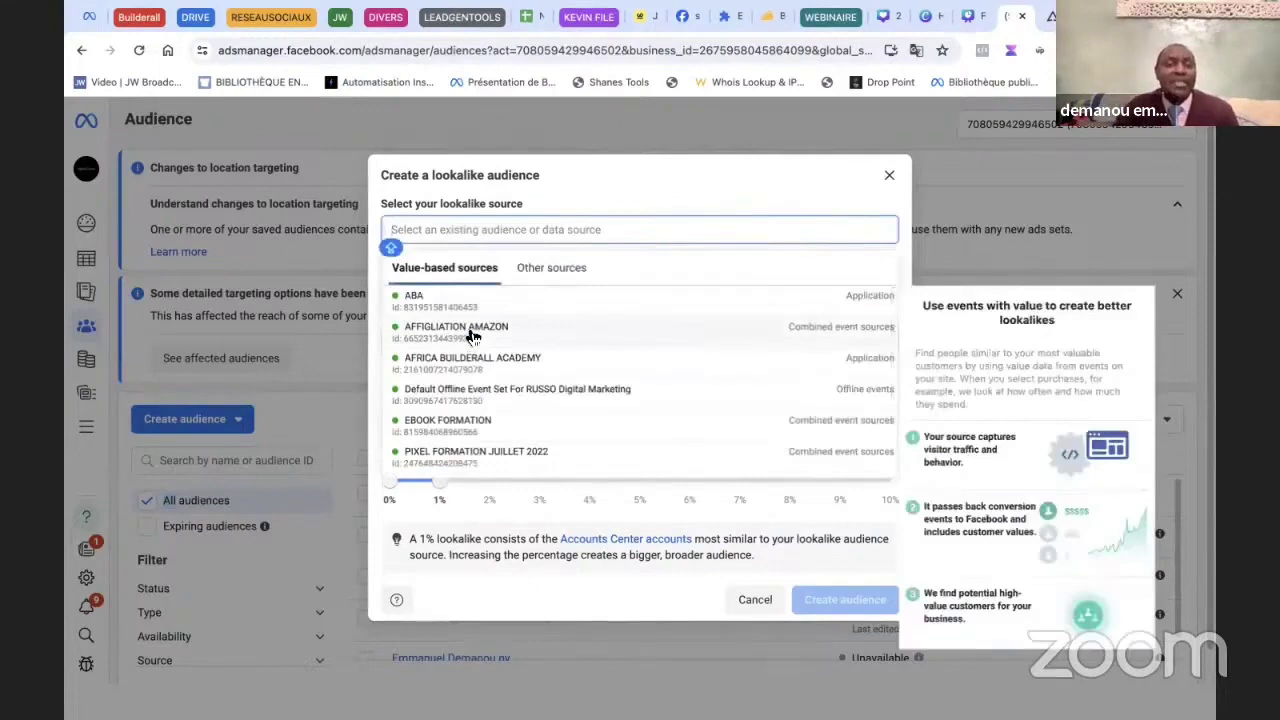
left_click(468, 328)
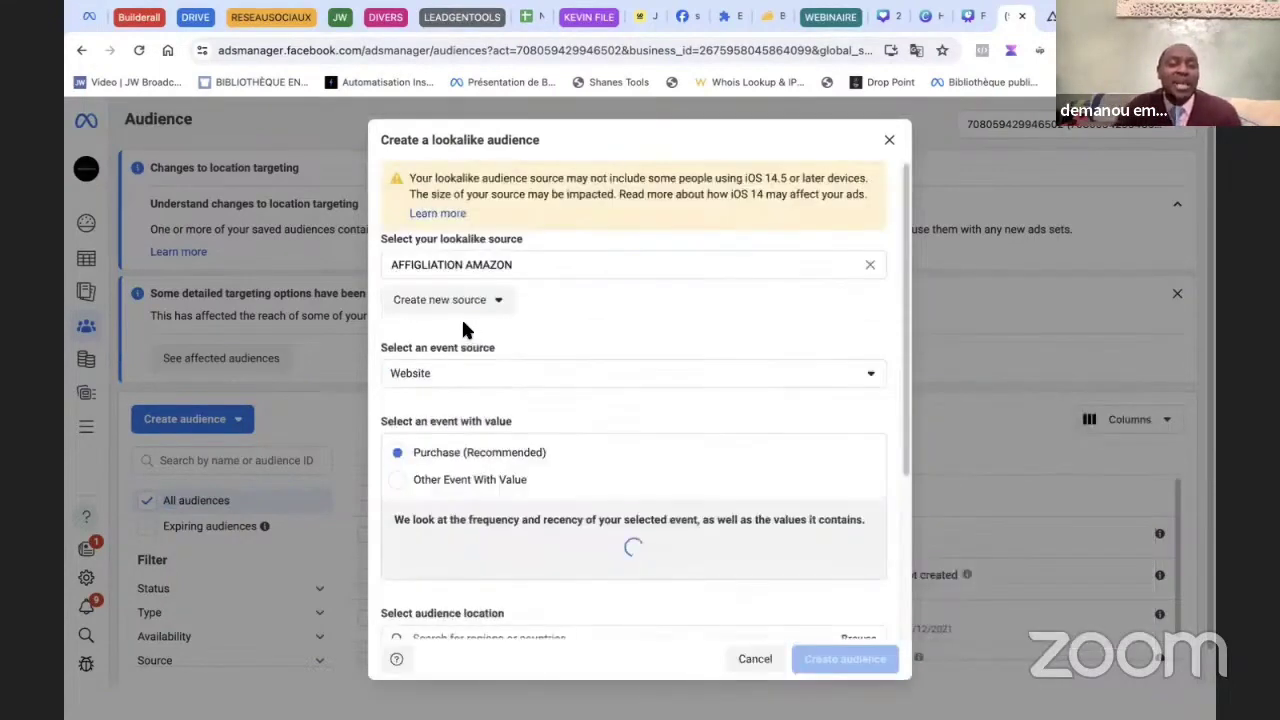
left_click(472, 308)
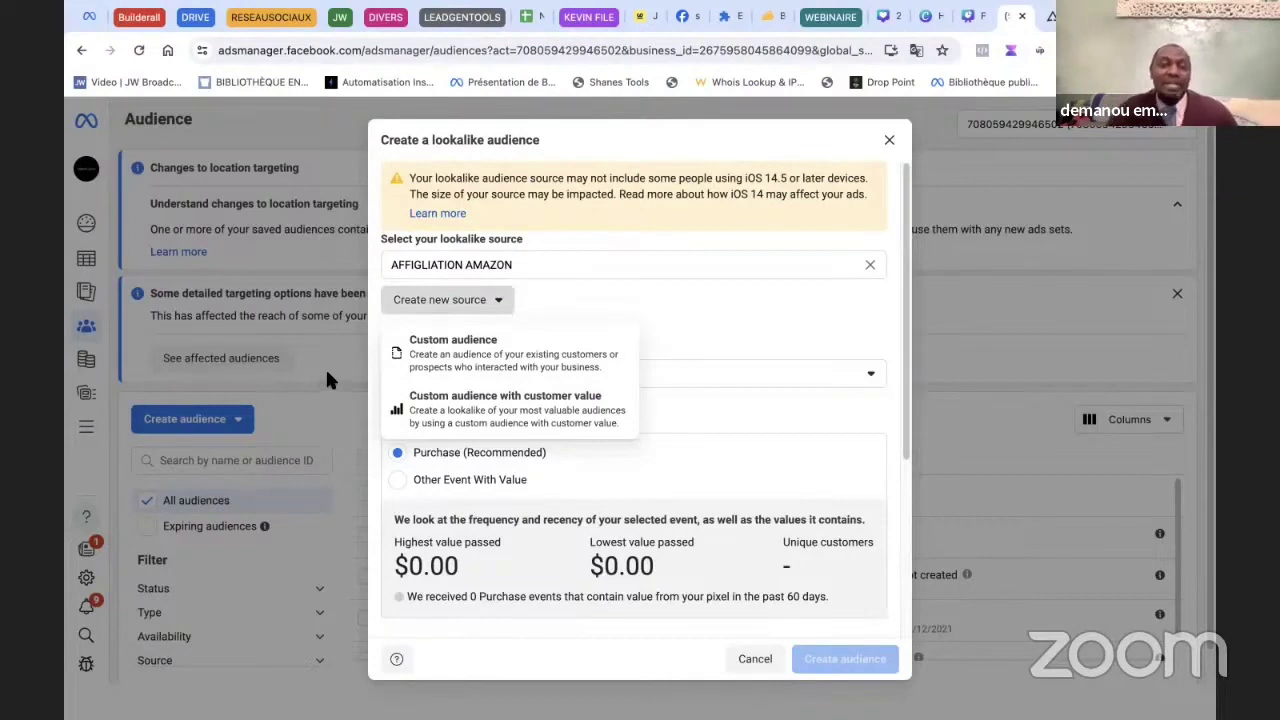
left_click(886, 141)
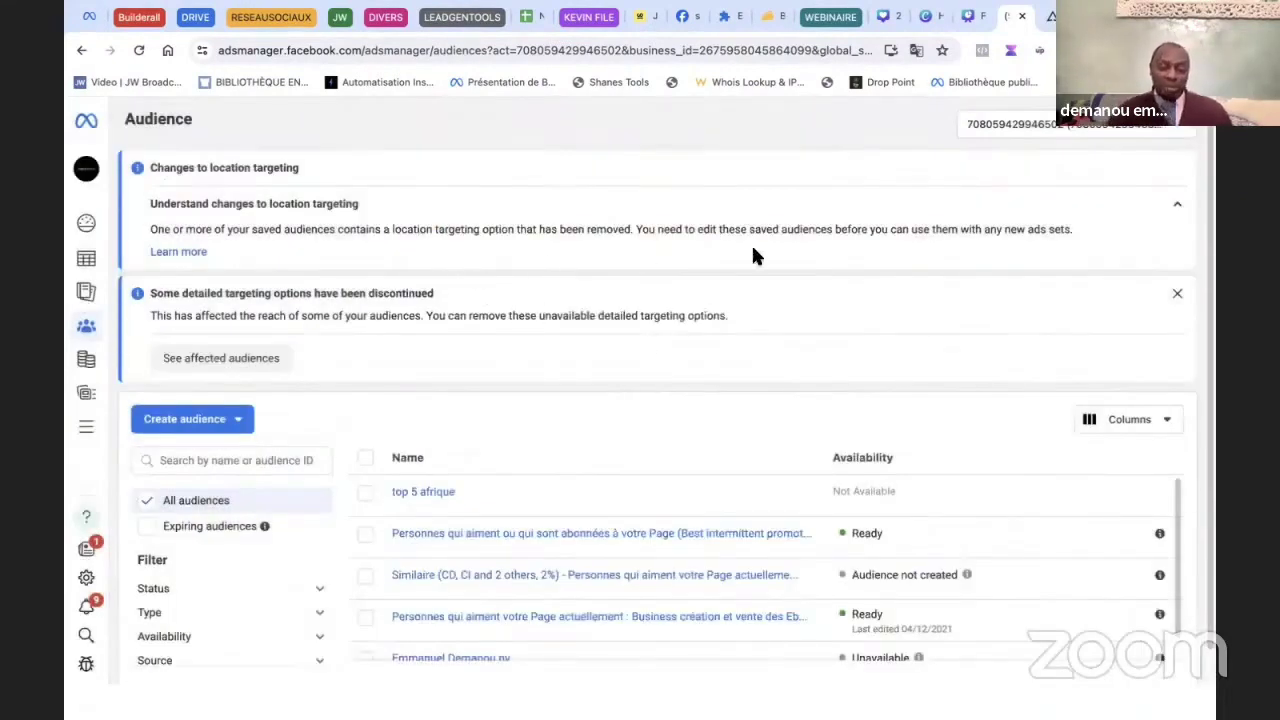